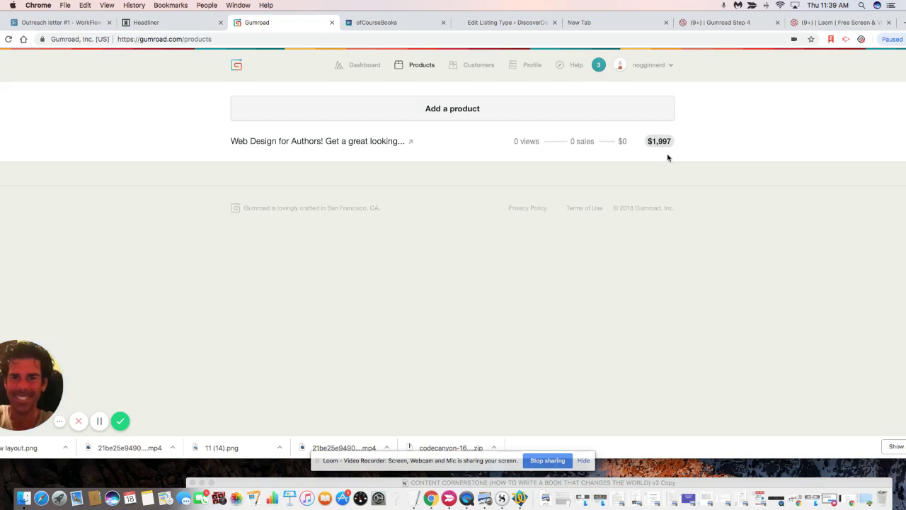
Step: Open the embed sharing options of the "Web Design for Authors!" product
{"action": "left_click", "coordinate": [327, 144]}
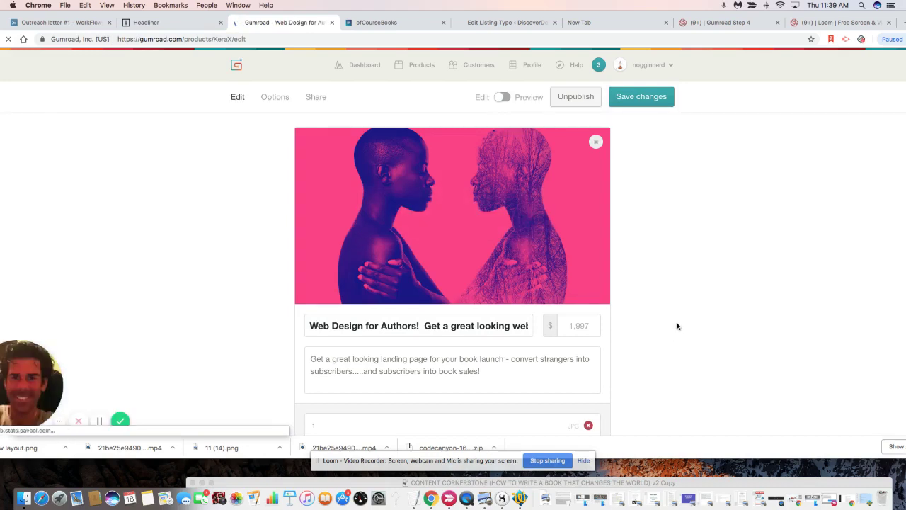
{"action": "left_click", "coordinate": [318, 99]}
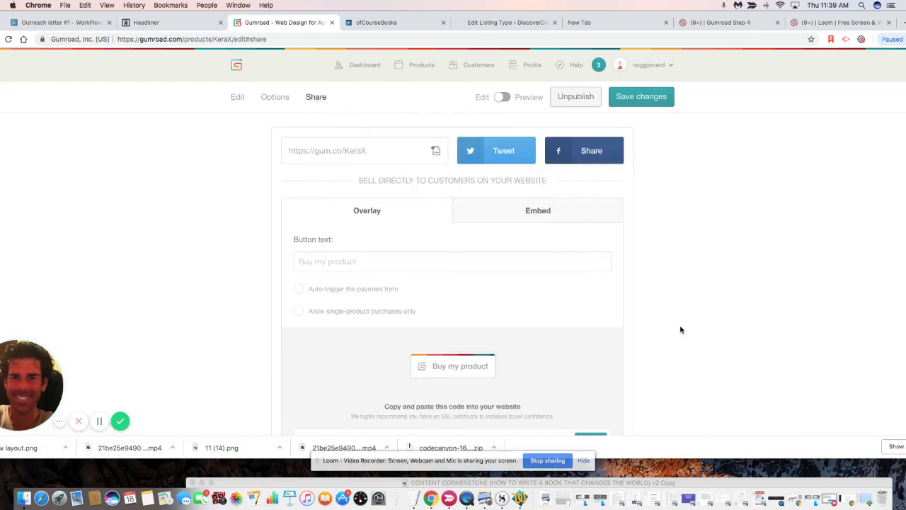
{"action": "scroll", "coordinate": [680, 328], "scroll_direction": "down", "scroll_amount": 2}
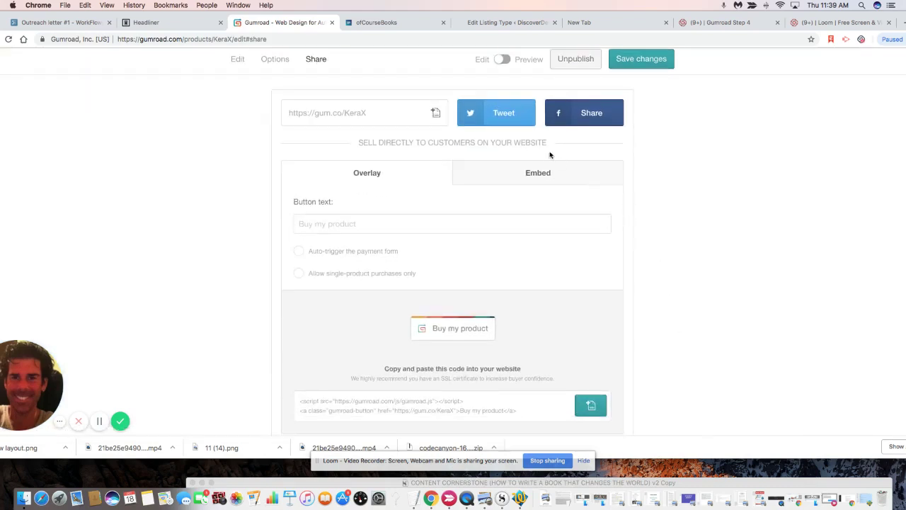
{"action": "left_click", "coordinate": [542, 179]}
{"action": "scroll", "coordinate": [679, 240], "scroll_direction": "down", "scroll_amount": 1}
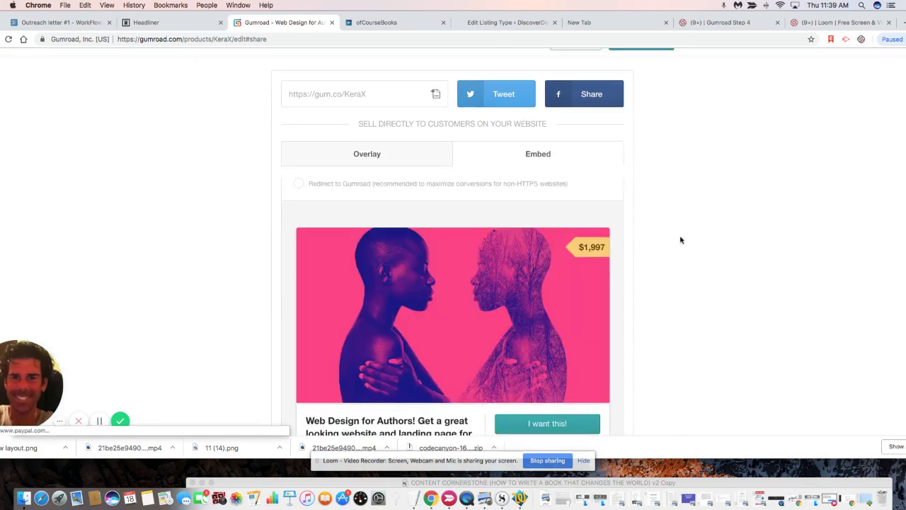
Step: Copy the product's full embed code from the website code section below the embed preview
{"action": "scroll", "coordinate": [720, 258], "scroll_direction": "down", "scroll_amount": 10}
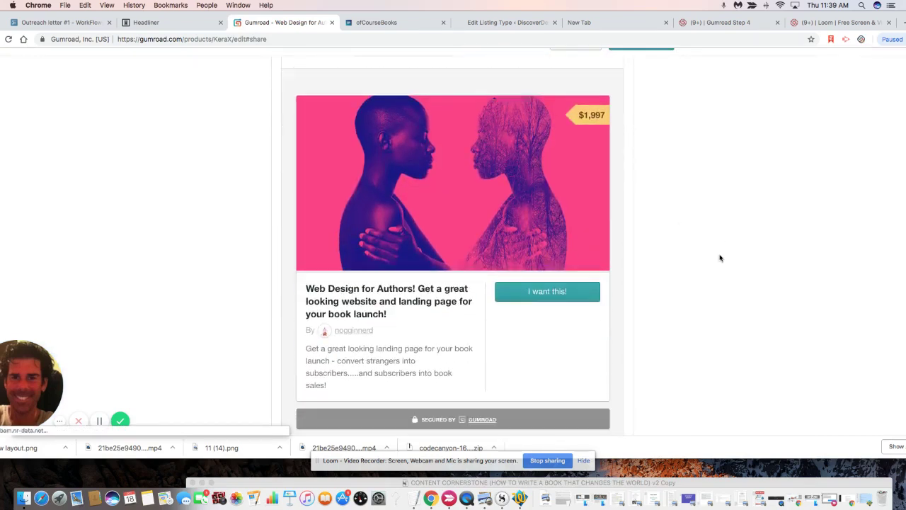
{"action": "left_click", "coordinate": [590, 328]}
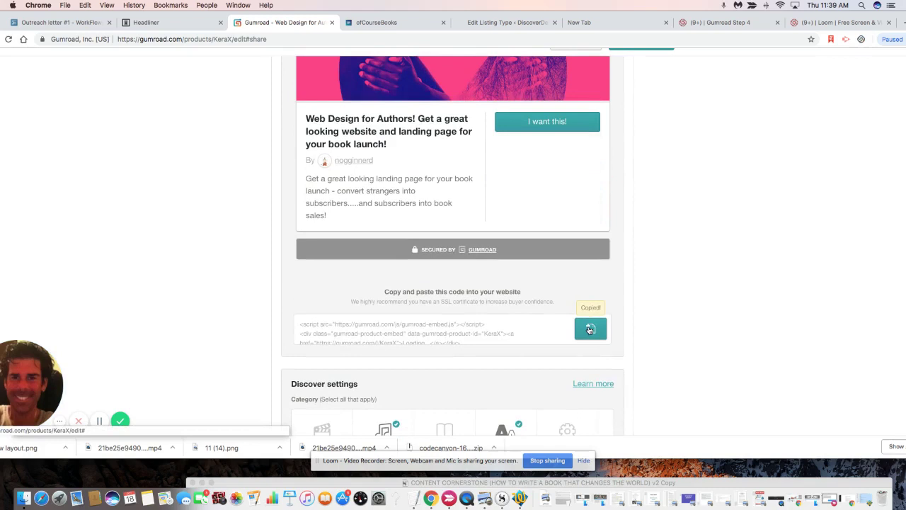
{"action": "left_click_drag", "start_coordinate": [297, 325], "coordinate": [363, 356]}
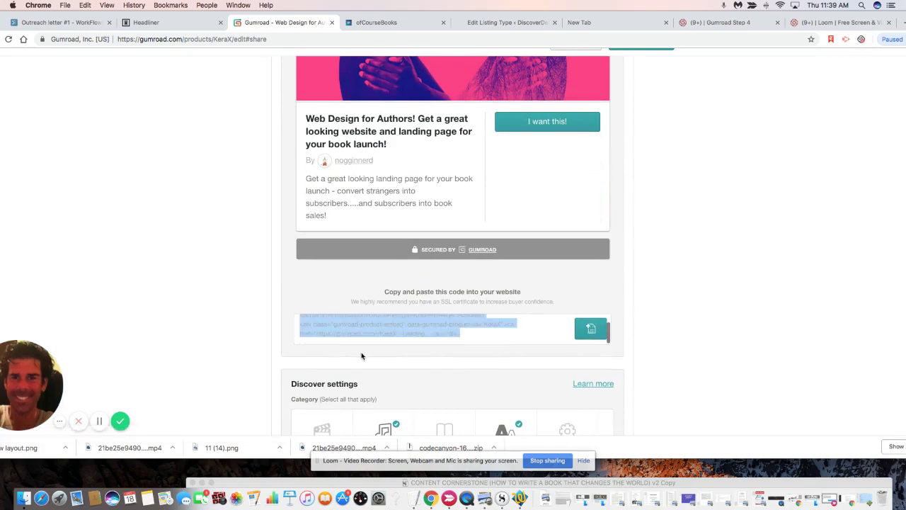
{"action": "left_click", "coordinate": [85, 6]}
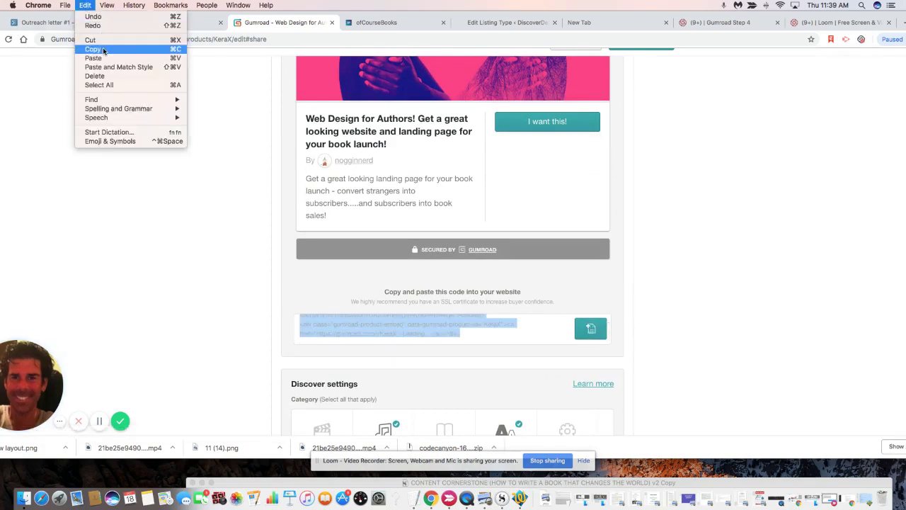
{"action": "left_click", "coordinate": [99, 45]}
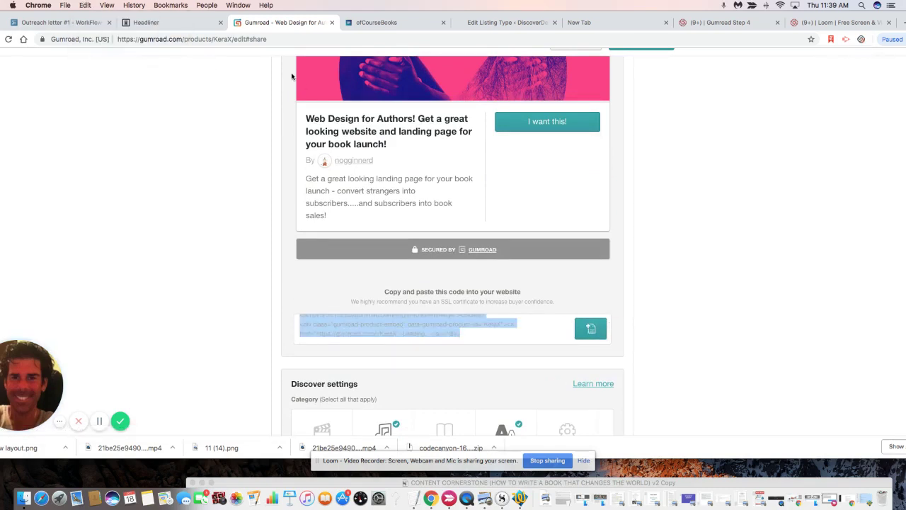
Step: Switch to the WordPress Place listing type and open the Profile tab's content blocks in its single page settings
{"action": "left_click", "coordinate": [497, 25]}
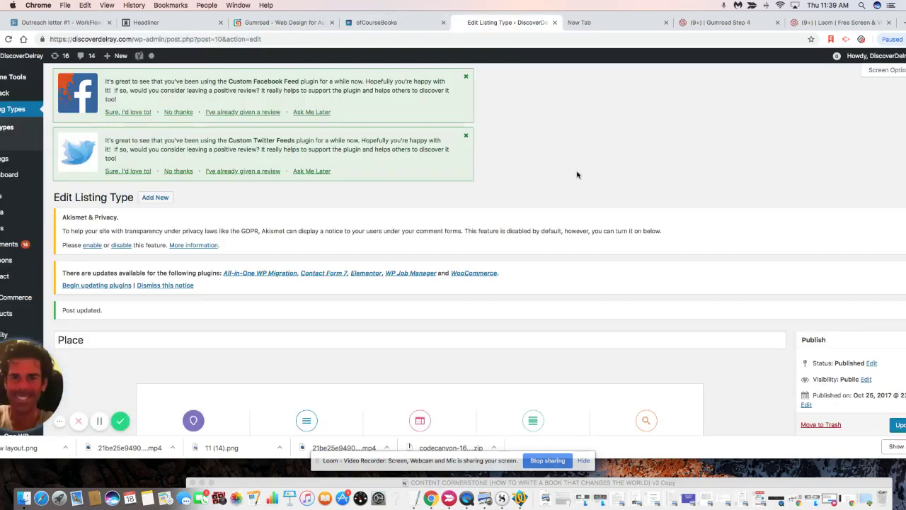
{"action": "scroll", "coordinate": [578, 175], "scroll_direction": "down", "scroll_amount": 1}
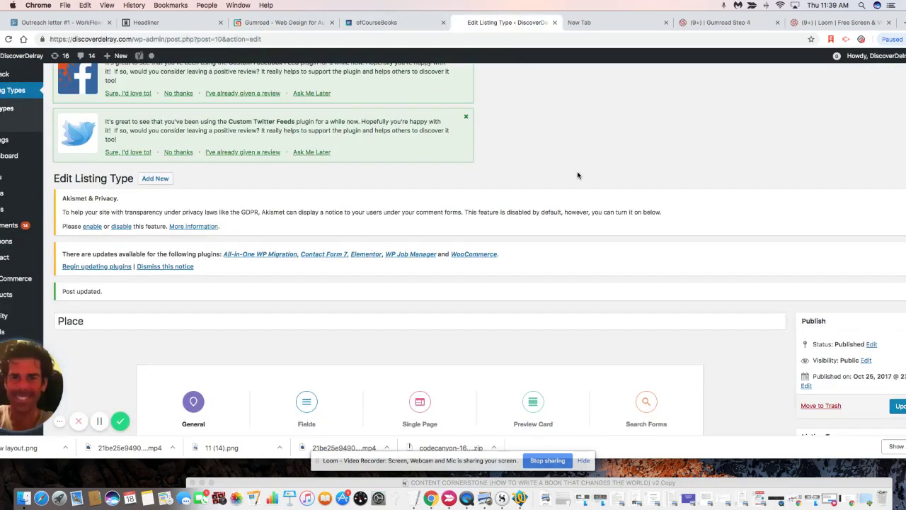
{"action": "scroll", "coordinate": [578, 176], "scroll_direction": "down", "scroll_amount": 10}
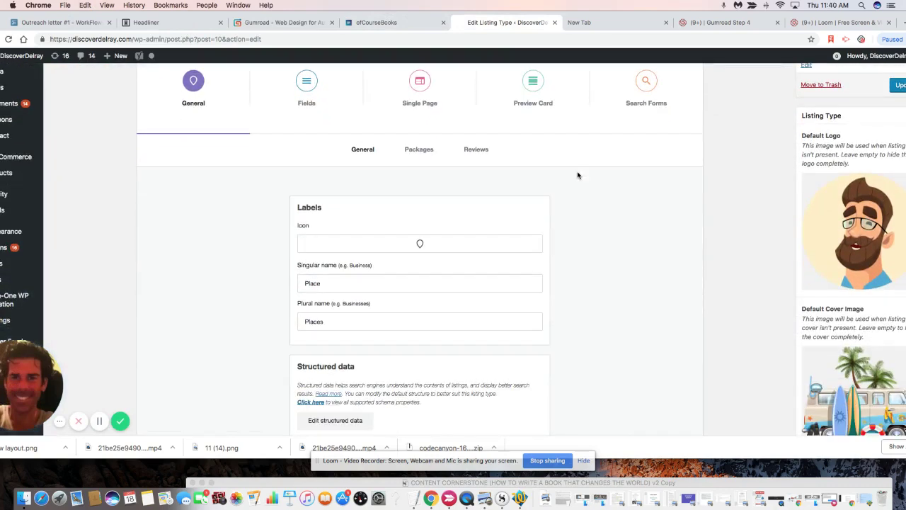
{"action": "left_click", "coordinate": [423, 87]}
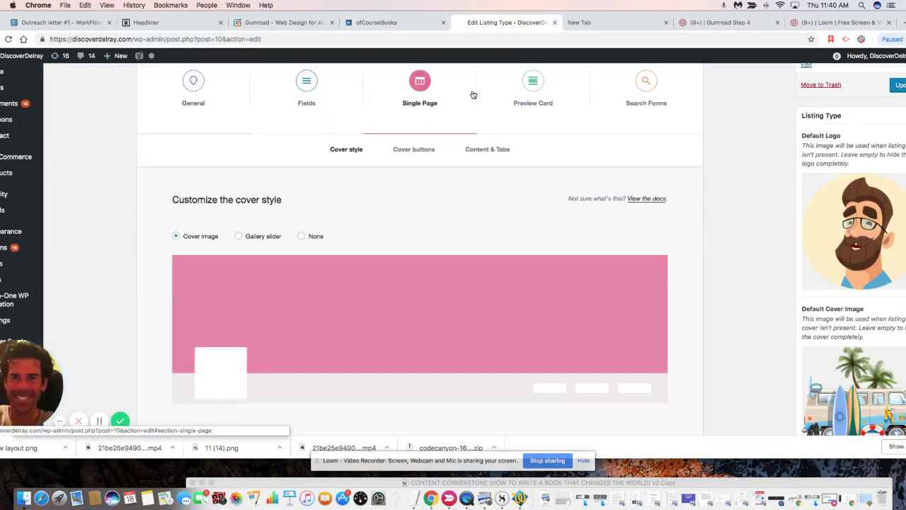
{"action": "left_click", "coordinate": [478, 151]}
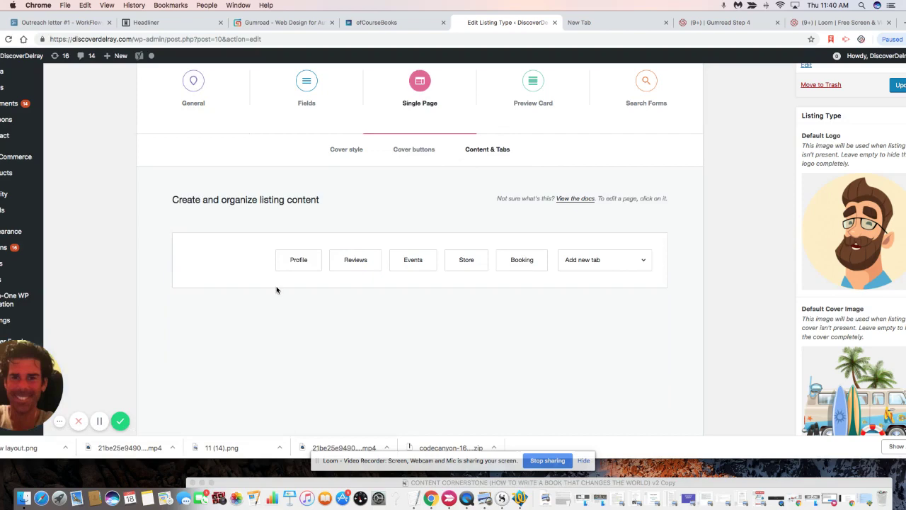
{"action": "left_click", "coordinate": [299, 260]}
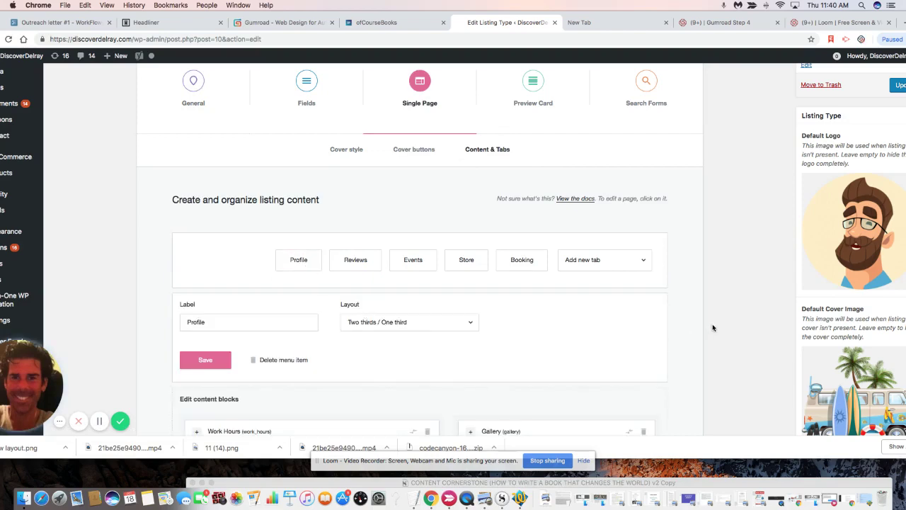
{"action": "scroll", "coordinate": [713, 327], "scroll_direction": "down", "scroll_amount": 10}
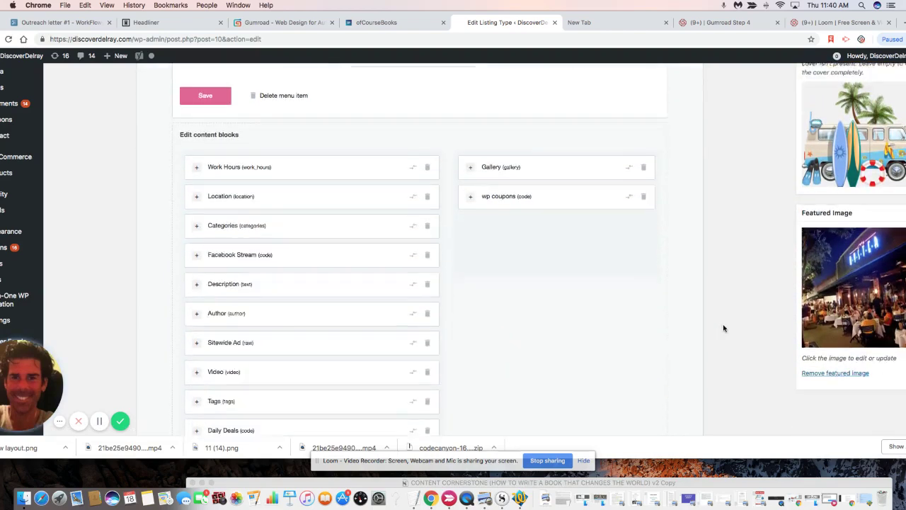
Step: Expand the Sitewide Ad content block and paste the Gumroad embed code into its shortcode area
{"action": "scroll", "coordinate": [722, 326], "scroll_direction": "down", "scroll_amount": 7}
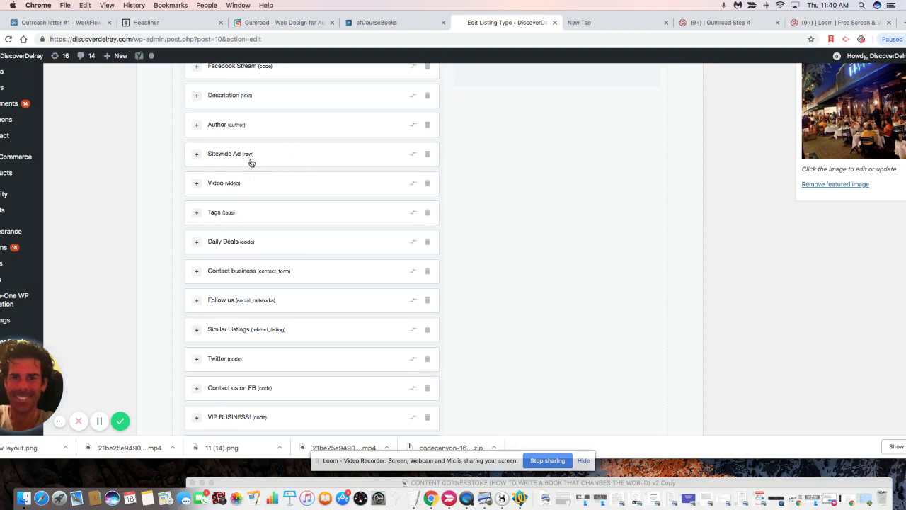
{"action": "left_click", "coordinate": [194, 154]}
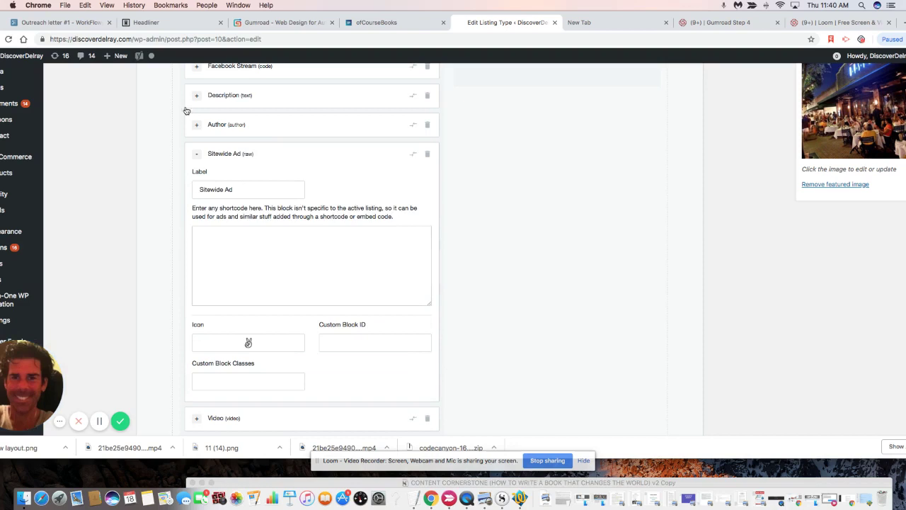
{"action": "left_click", "coordinate": [85, 5]}
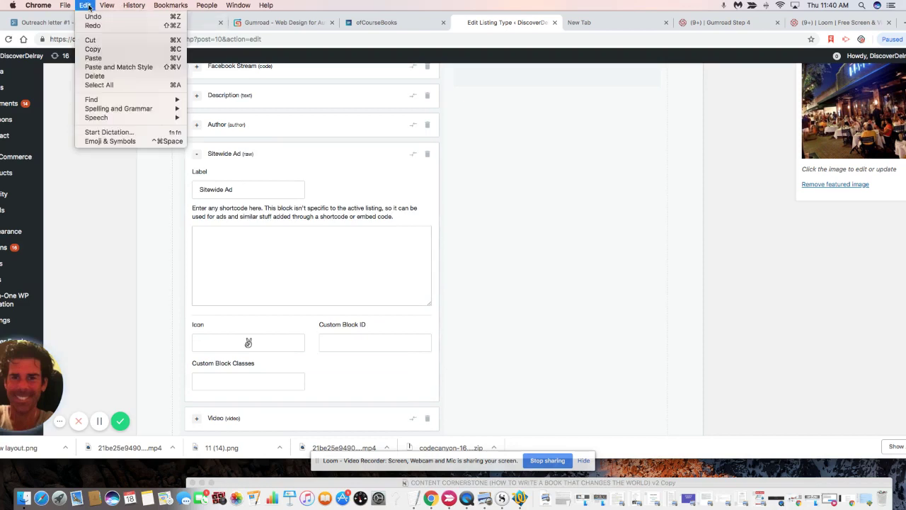
{"action": "left_click", "coordinate": [92, 58]}
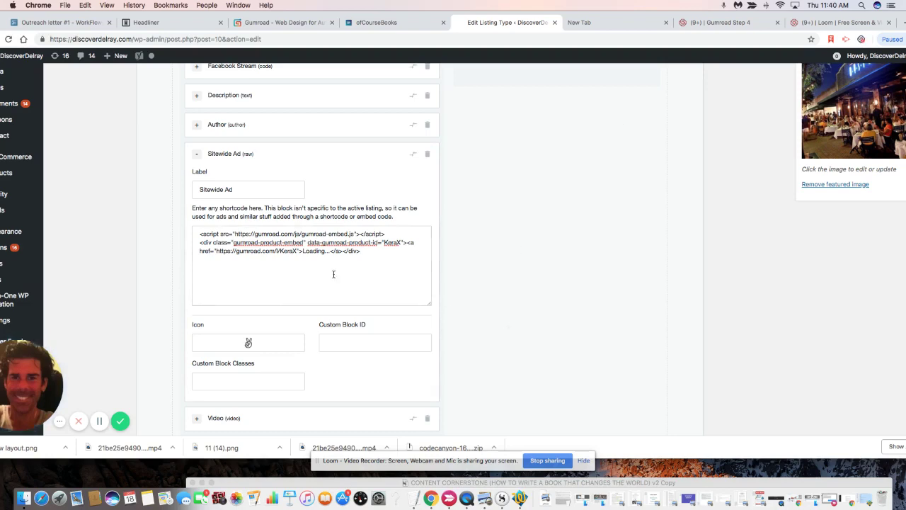
Step: Set the Sitewide Ad block's icon to the Font Awesome bicycle
{"action": "scroll", "coordinate": [273, 282], "scroll_direction": "down", "scroll_amount": 1}
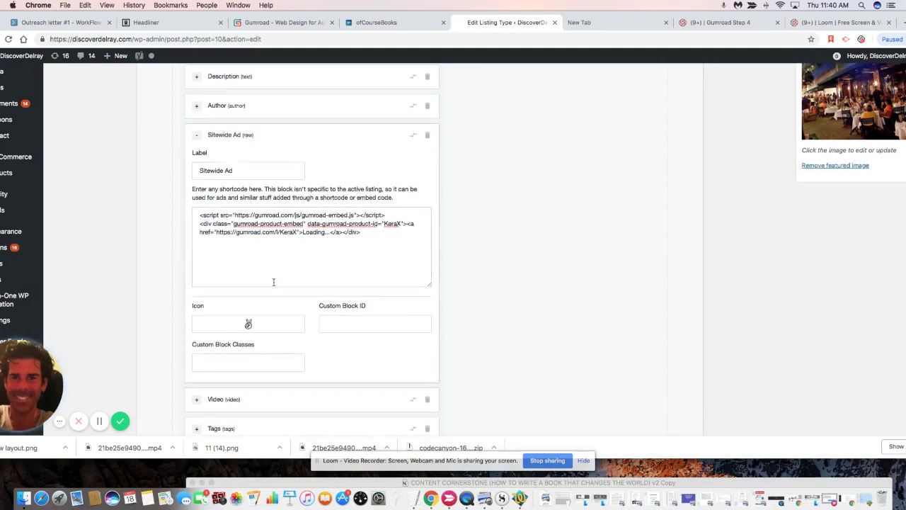
{"action": "scroll", "coordinate": [273, 282], "scroll_direction": "down", "scroll_amount": 4}
{"action": "left_click", "coordinate": [251, 248]}
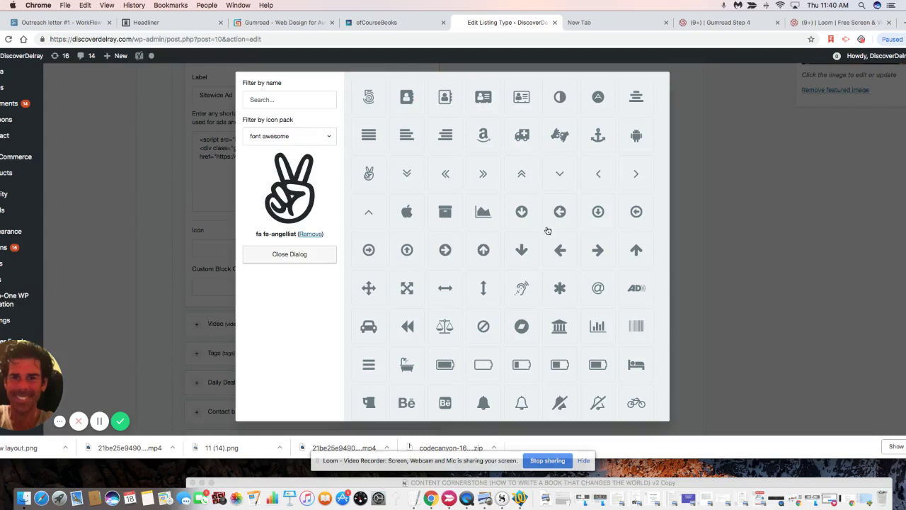
{"action": "left_click", "coordinate": [641, 404]}
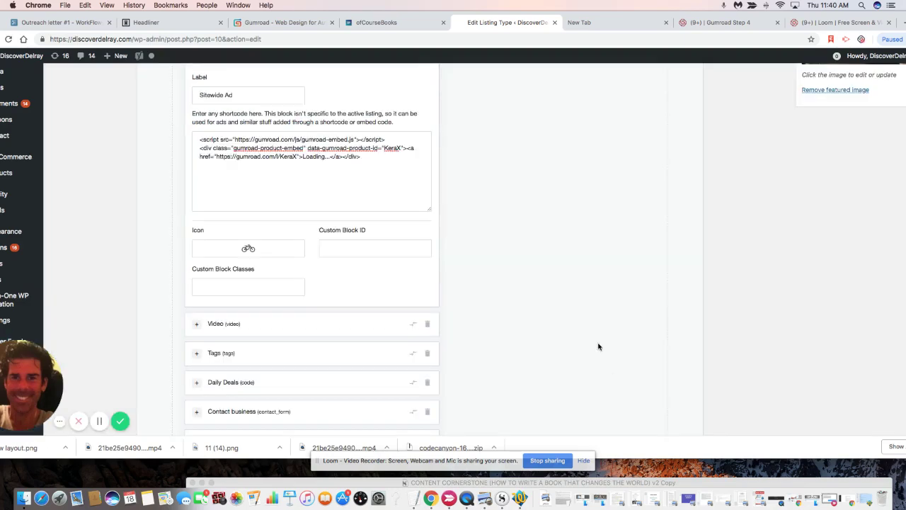
Step: Update the Place listing type to save the Sitewide Ad changes
{"action": "scroll", "coordinate": [724, 262], "scroll_direction": "up", "scroll_amount": 5}
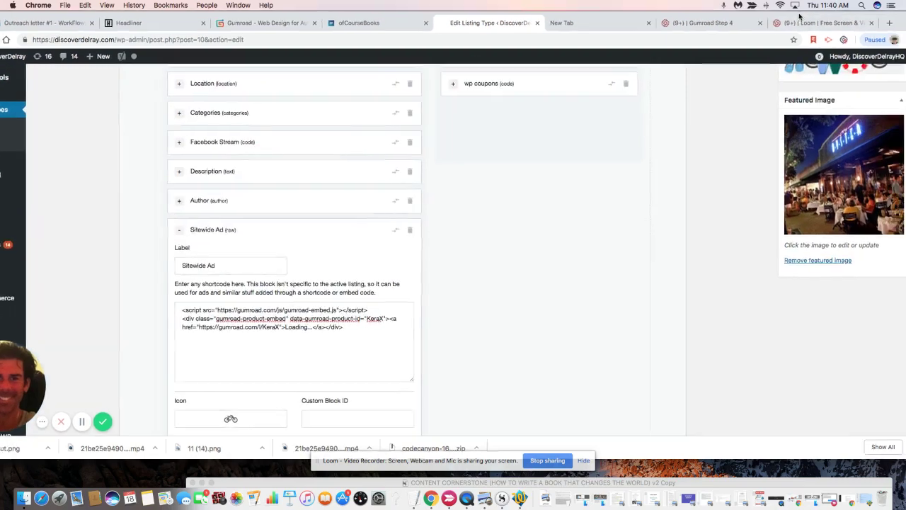
{"action": "scroll", "coordinate": [732, 140], "scroll_direction": "up", "scroll_amount": 8}
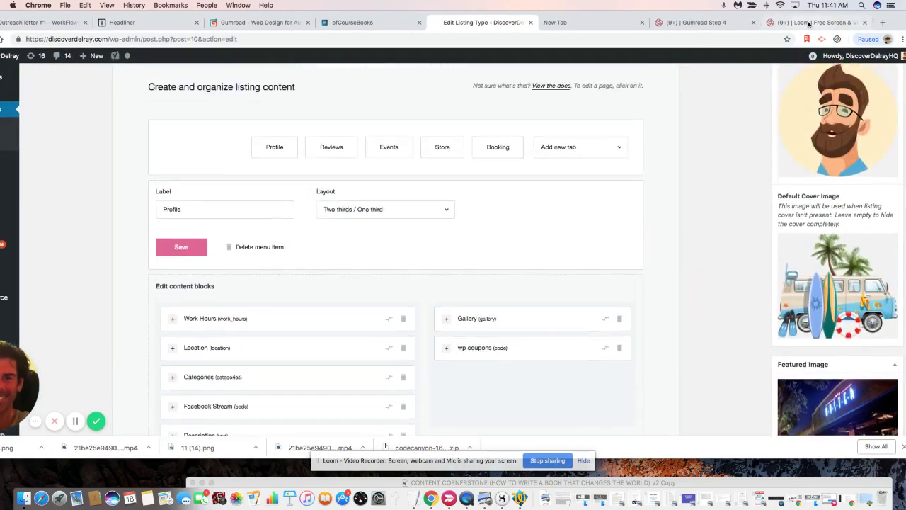
{"action": "scroll", "coordinate": [878, 177], "scroll_direction": "up", "scroll_amount": 6}
{"action": "left_click", "coordinate": [881, 180]}
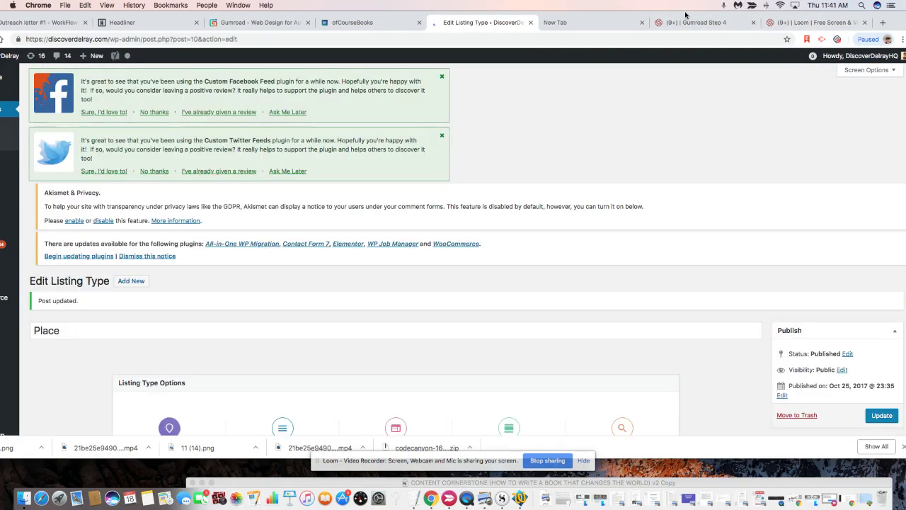
Step: Review the product's embed preview in Gumroad, then return to the Place listing type editor
{"action": "left_click_drag", "start_coordinate": [687, 12], "coordinate": [734, 10]}
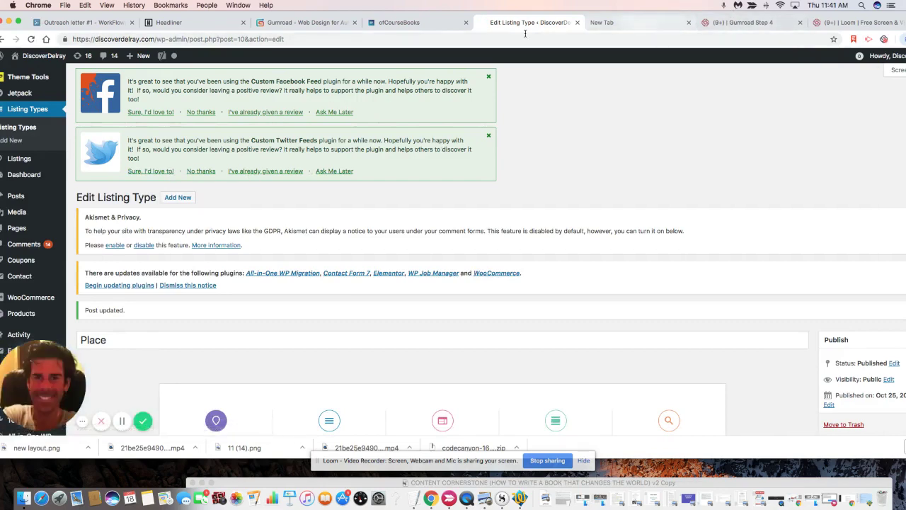
{"action": "left_click", "coordinate": [312, 22]}
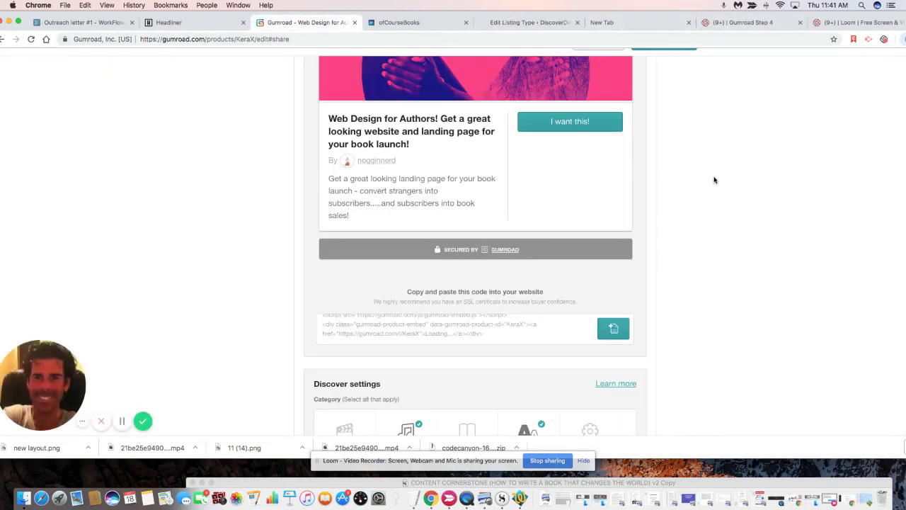
{"action": "scroll", "coordinate": [716, 179], "scroll_direction": "up", "scroll_amount": 5}
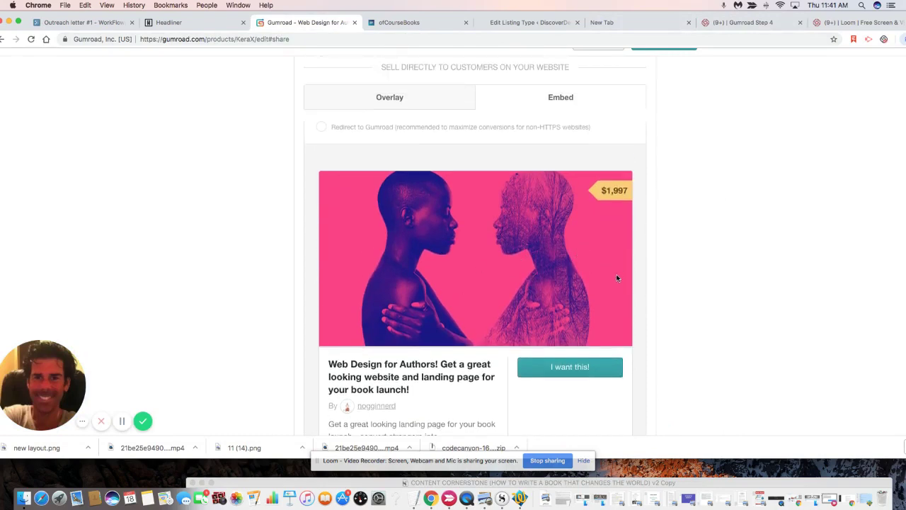
{"action": "left_click", "coordinate": [542, 28]}
Step: Visit the live site, open the Delray Beach Web Design + Development listing and examine the Sitewide Ad block in its profile
{"action": "left_click_drag", "start_coordinate": [402, 13], "coordinate": [457, 9]}
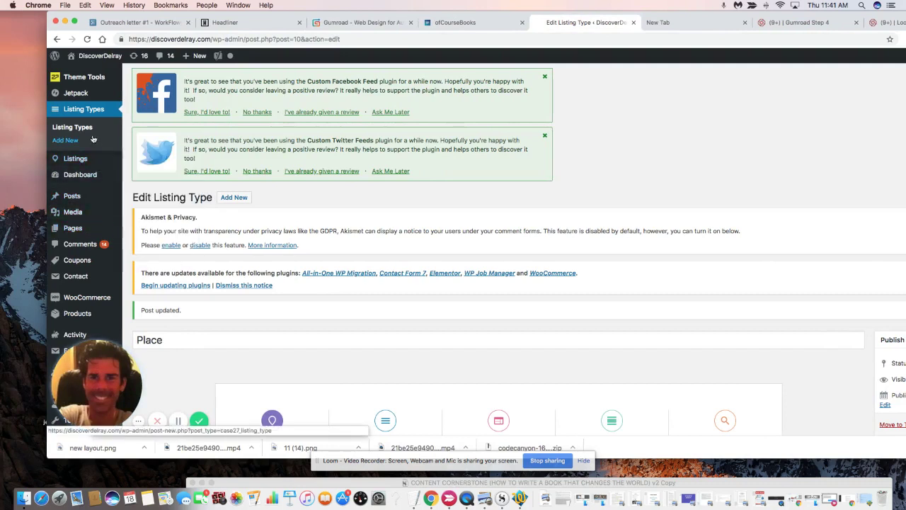
{"action": "mouse_move", "coordinate": [99, 56]}
{"action": "left_click", "coordinate": [101, 73]}
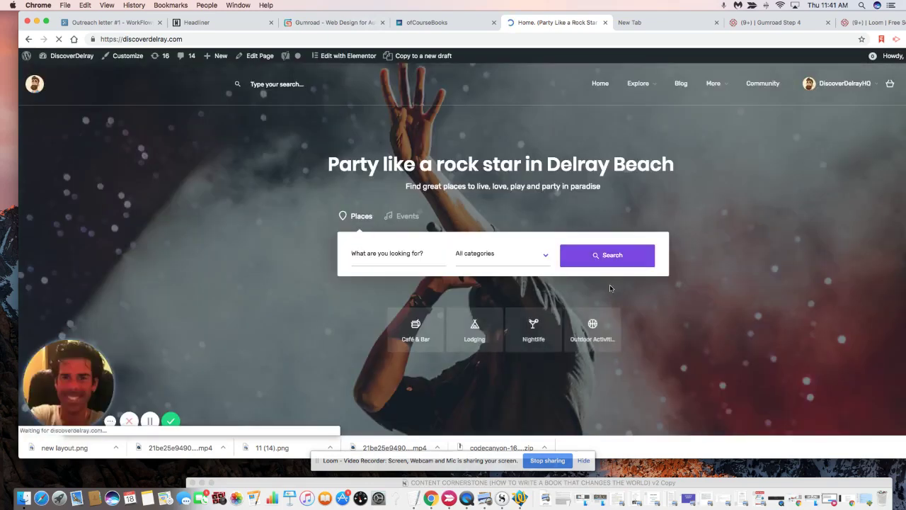
{"action": "left_click", "coordinate": [609, 262]}
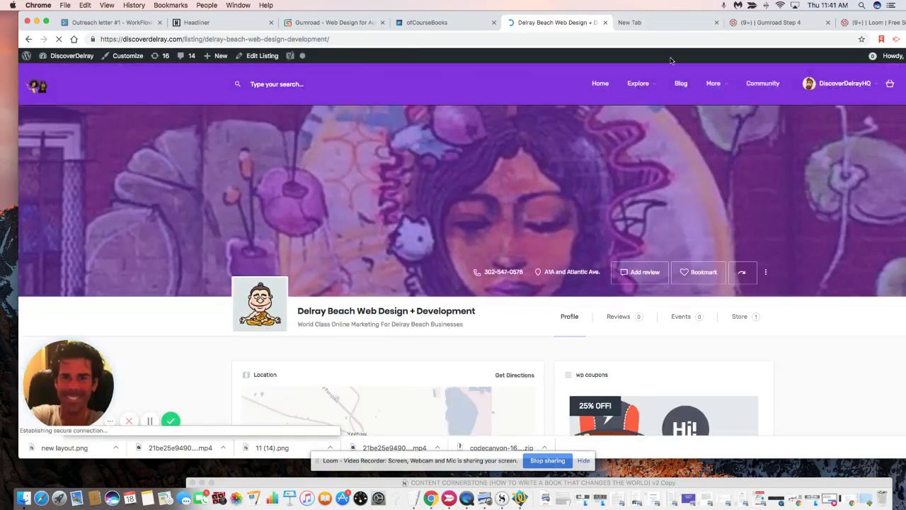
{"action": "scroll", "coordinate": [485, 230], "scroll_direction": "down", "scroll_amount": 5}
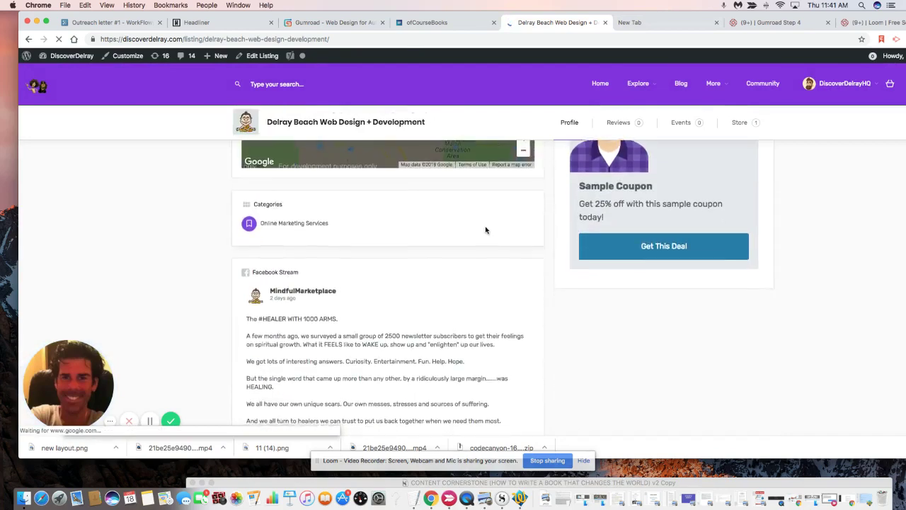
{"action": "scroll", "coordinate": [486, 229], "scroll_direction": "down", "scroll_amount": 10}
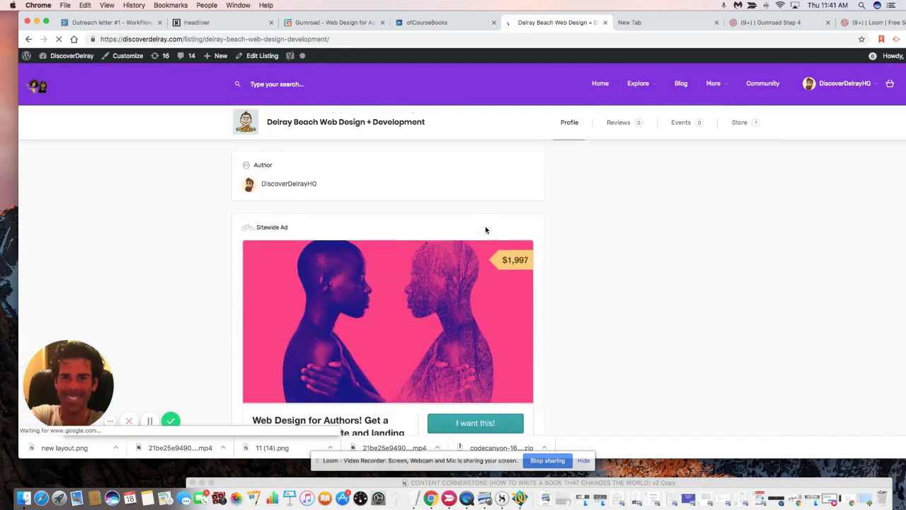
{"action": "scroll", "coordinate": [485, 229], "scroll_direction": "down", "scroll_amount": 2}
{"action": "scroll", "coordinate": [616, 206], "scroll_direction": "up", "scroll_amount": 1}
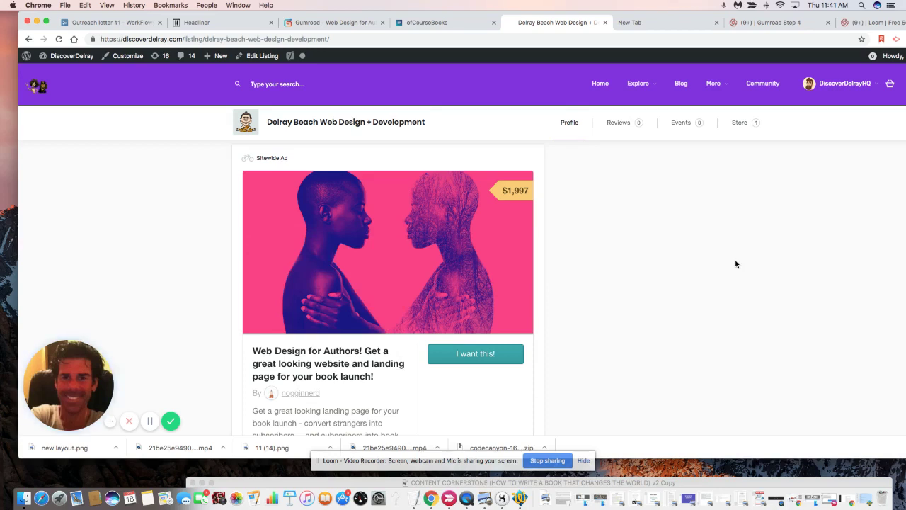
Step: Start a purchase of the Web Design for Authors product from the Sitewide Ad block and examine the embedded checkout form
{"action": "scroll", "coordinate": [735, 264], "scroll_direction": "down", "scroll_amount": 3}
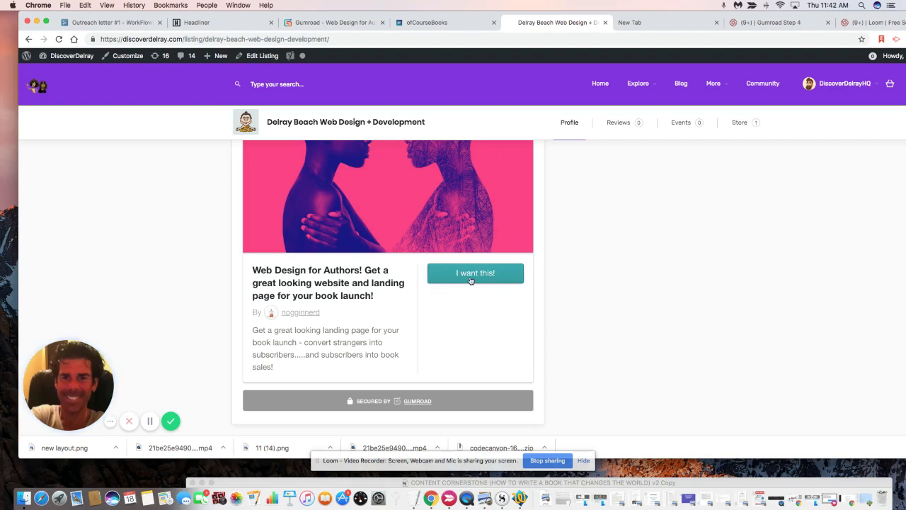
{"action": "left_click", "coordinate": [470, 274]}
{"action": "scroll", "coordinate": [470, 276], "scroll_direction": "down", "scroll_amount": 5}
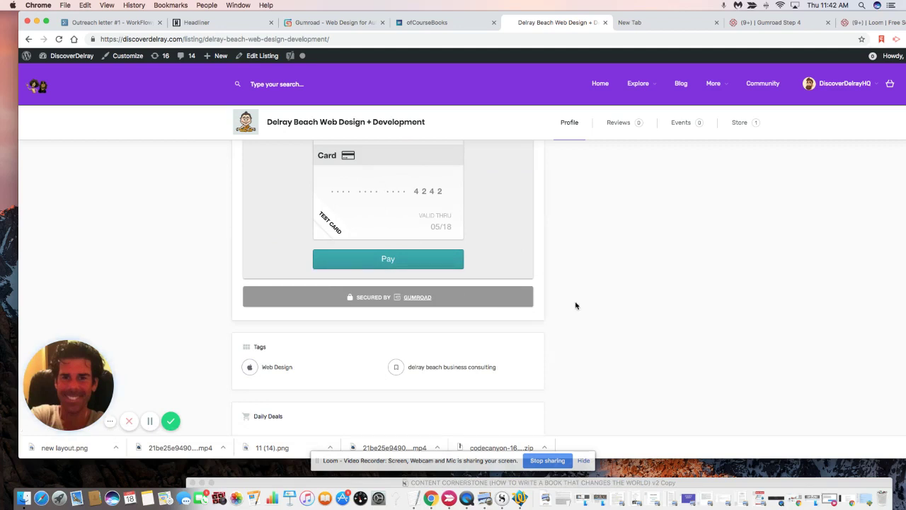
{"action": "scroll", "coordinate": [643, 321], "scroll_direction": "up", "scroll_amount": 1}
{"action": "scroll", "coordinate": [642, 322], "scroll_direction": "up", "scroll_amount": 5}
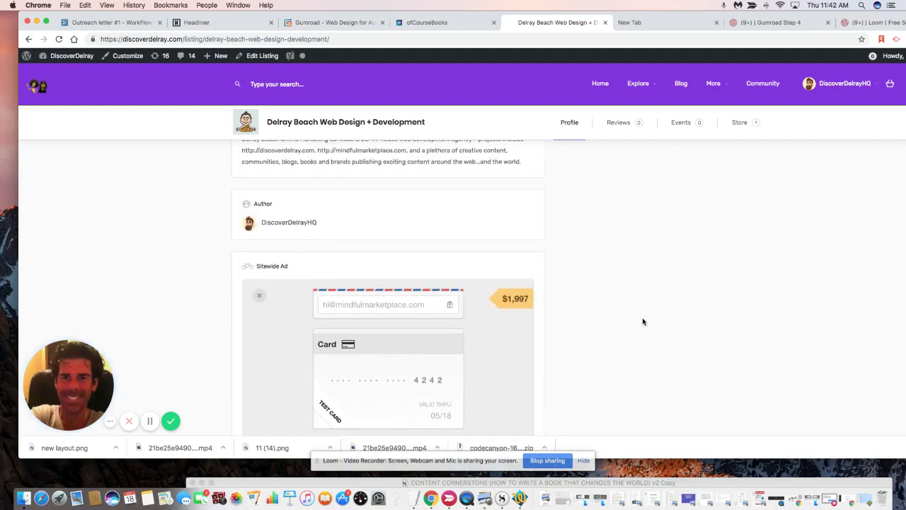
Step: Look over the listing blocks above the ad, return to the Sitewide Ad and close its checkout form
{"action": "scroll", "coordinate": [642, 321], "scroll_direction": "up", "scroll_amount": 6}
{"action": "scroll", "coordinate": [642, 321], "scroll_direction": "up", "scroll_amount": 2}
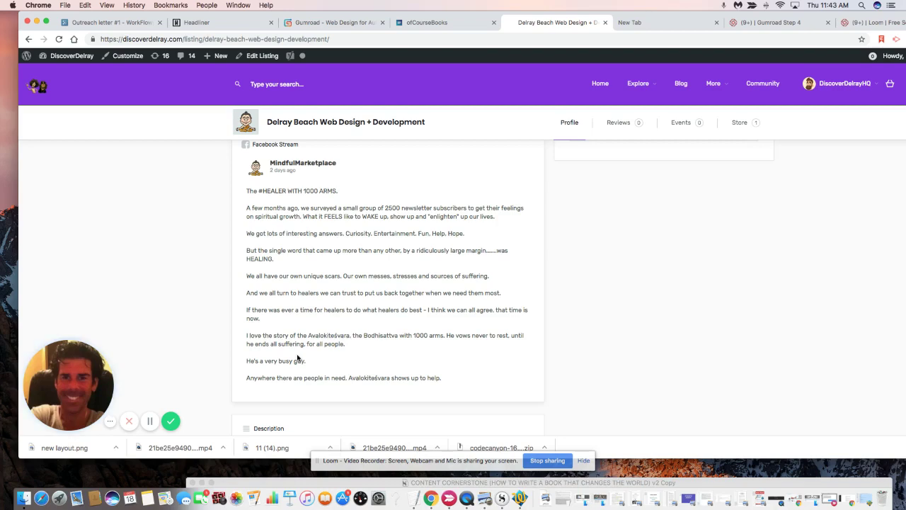
{"action": "scroll", "coordinate": [297, 358], "scroll_direction": "down", "scroll_amount": 5}
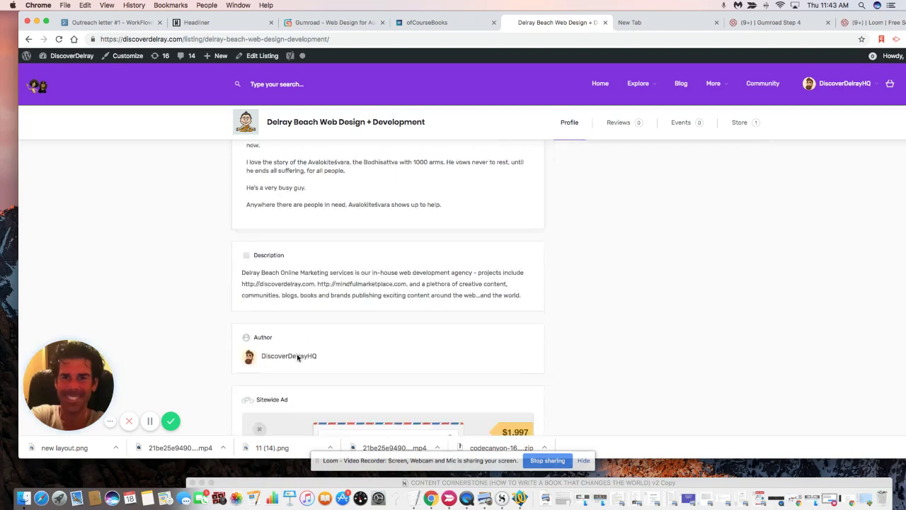
{"action": "scroll", "coordinate": [298, 358], "scroll_direction": "down", "scroll_amount": 3}
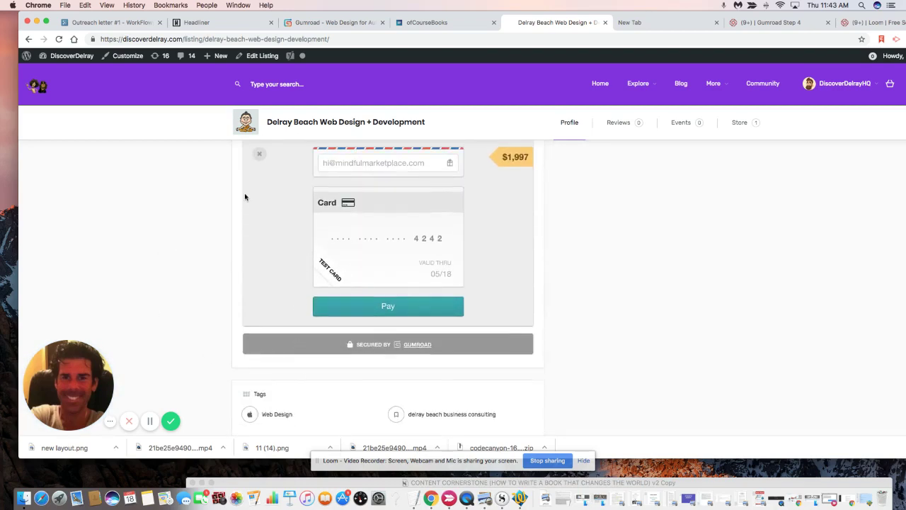
{"action": "left_click", "coordinate": [262, 153]}
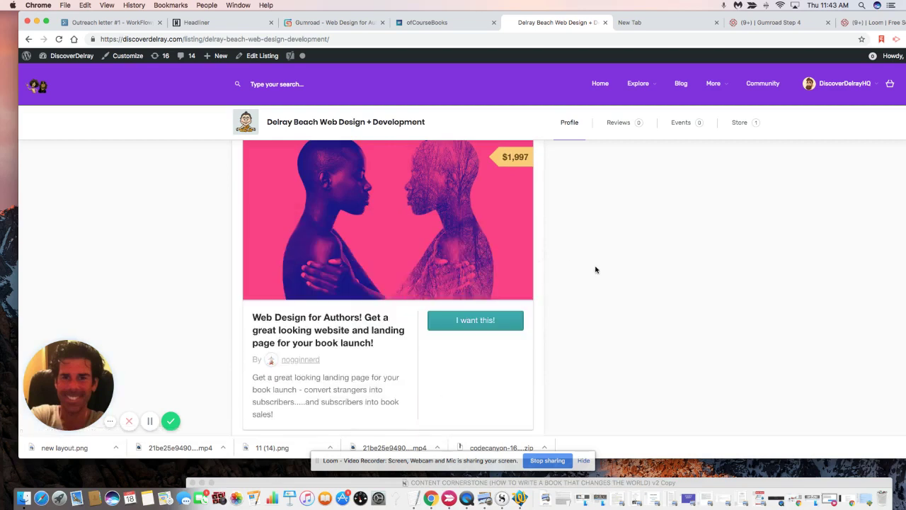
Step: Review the listing profile from the Sitewide Ad up to the Location and wp coupons blocks, and return to the product's embed preview in Gumroad
{"action": "scroll", "coordinate": [595, 269], "scroll_direction": "up", "scroll_amount": 1}
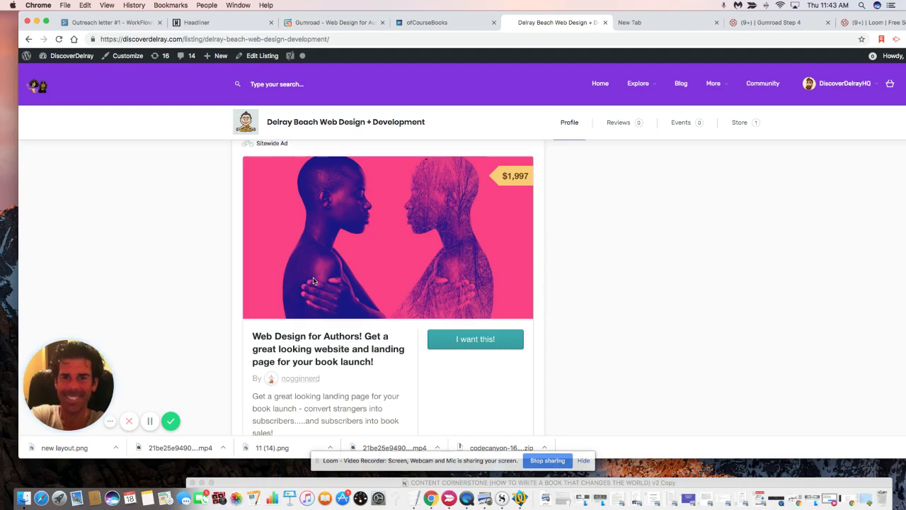
{"action": "scroll", "coordinate": [314, 280], "scroll_direction": "up", "scroll_amount": 5}
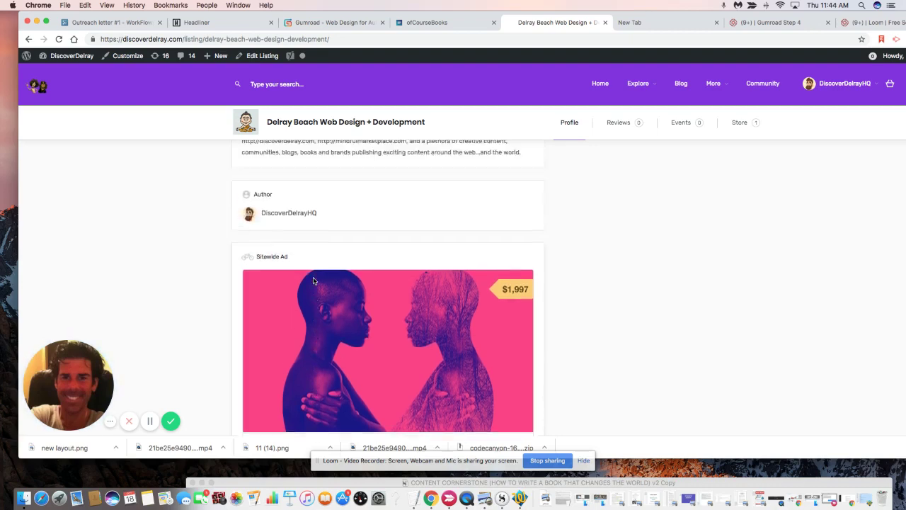
{"action": "scroll", "coordinate": [314, 280], "scroll_direction": "up", "scroll_amount": 1}
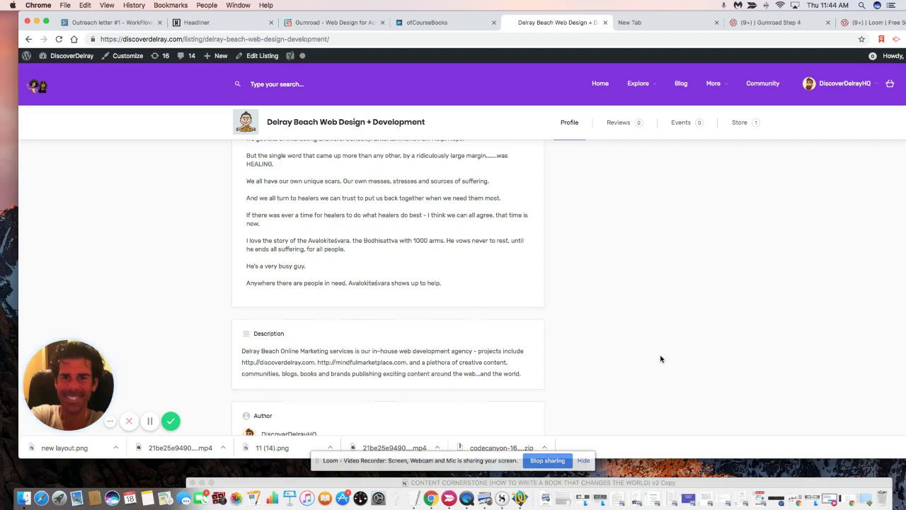
{"action": "scroll", "coordinate": [661, 359], "scroll_direction": "up", "scroll_amount": 10}
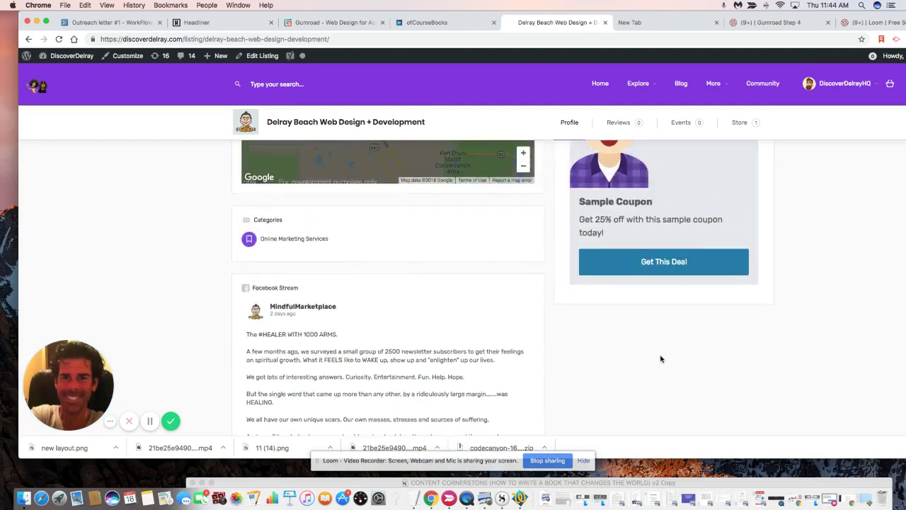
{"action": "scroll", "coordinate": [661, 359], "scroll_direction": "up", "scroll_amount": 3}
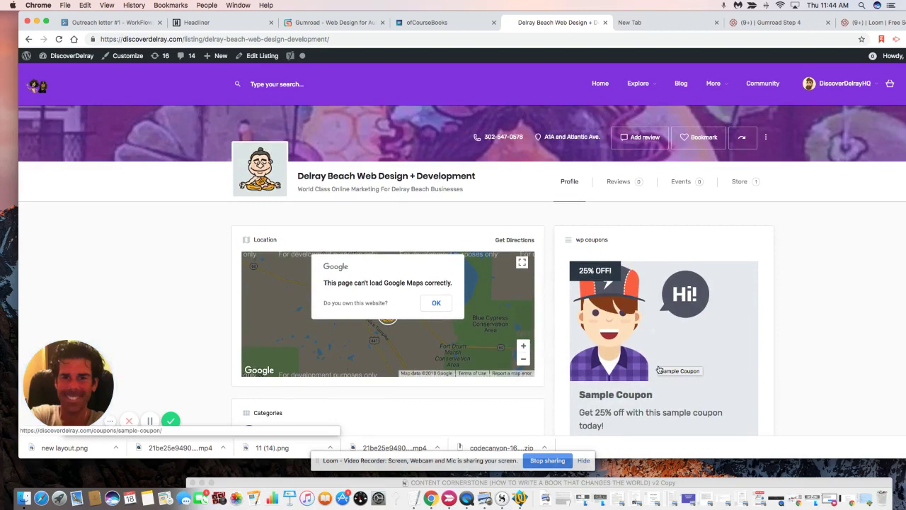
{"action": "scroll", "coordinate": [658, 369], "scroll_direction": "down", "scroll_amount": 1}
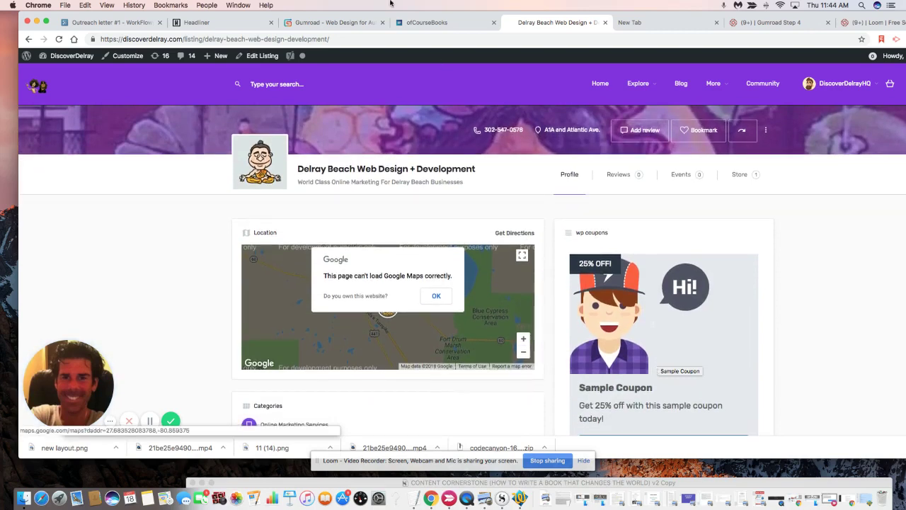
{"action": "left_click", "coordinate": [320, 23]}
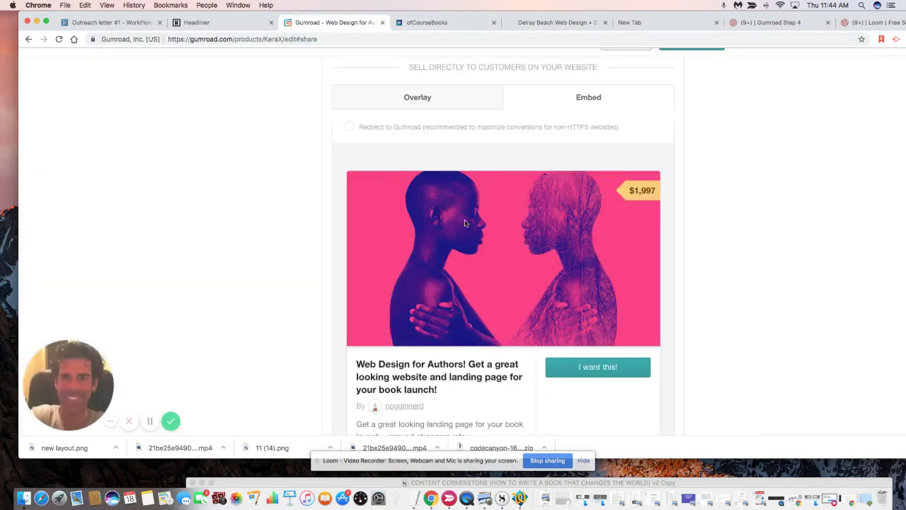